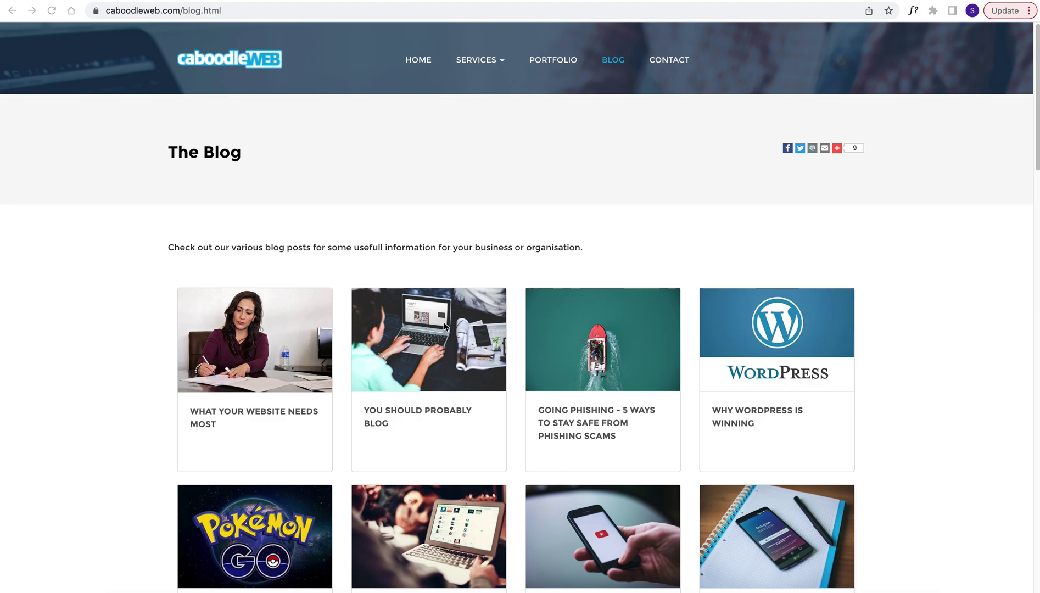
- Switch to ChatGPT and submit the prompt "write an article on the top 5 seo tips for a small business website"
{"action": "scroll", "coordinate": [442, 329], "scroll_direction": "down", "scroll_amount": 2}
{"action": "scroll", "coordinate": [442, 329], "scroll_direction": "up", "scroll_amount": 2}
{"action": "left_click", "coordinate": [652, 12]}
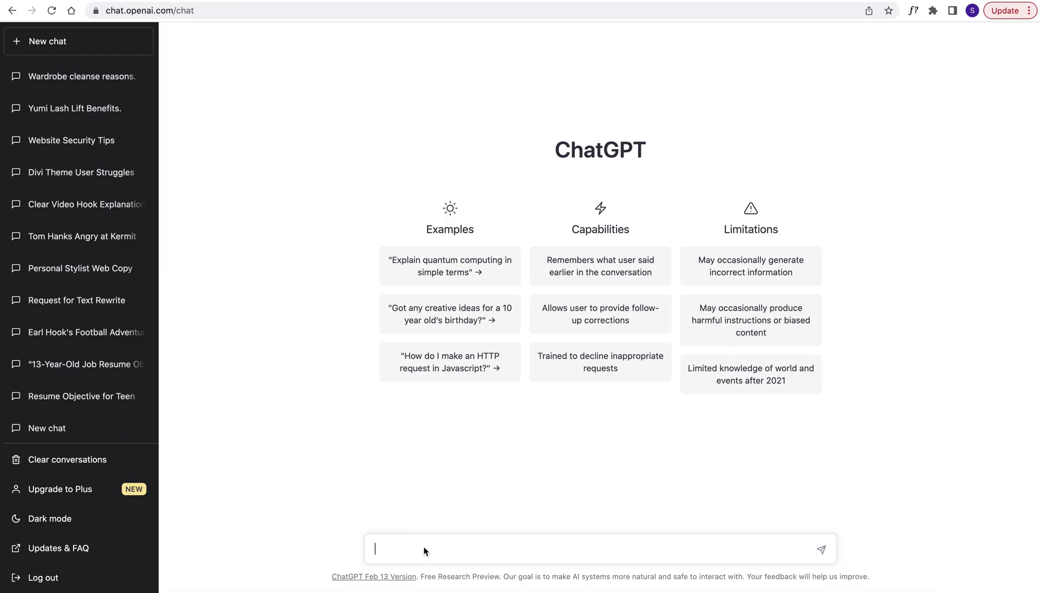
{"action": "type", "text": "write an article on the top 5 seo tips"}
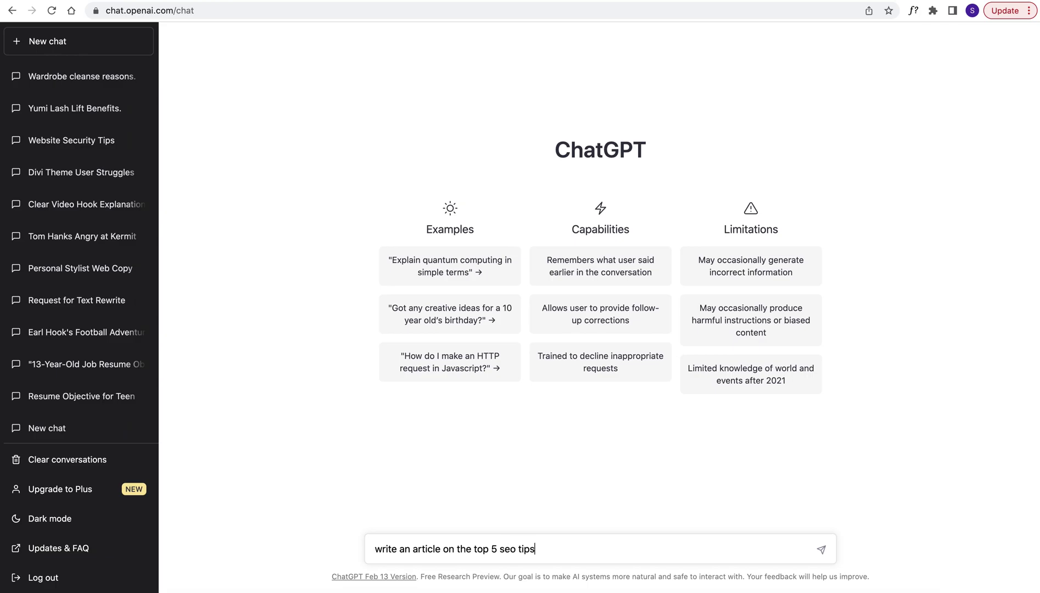
{"action": "type", "text": " for a small business website"}
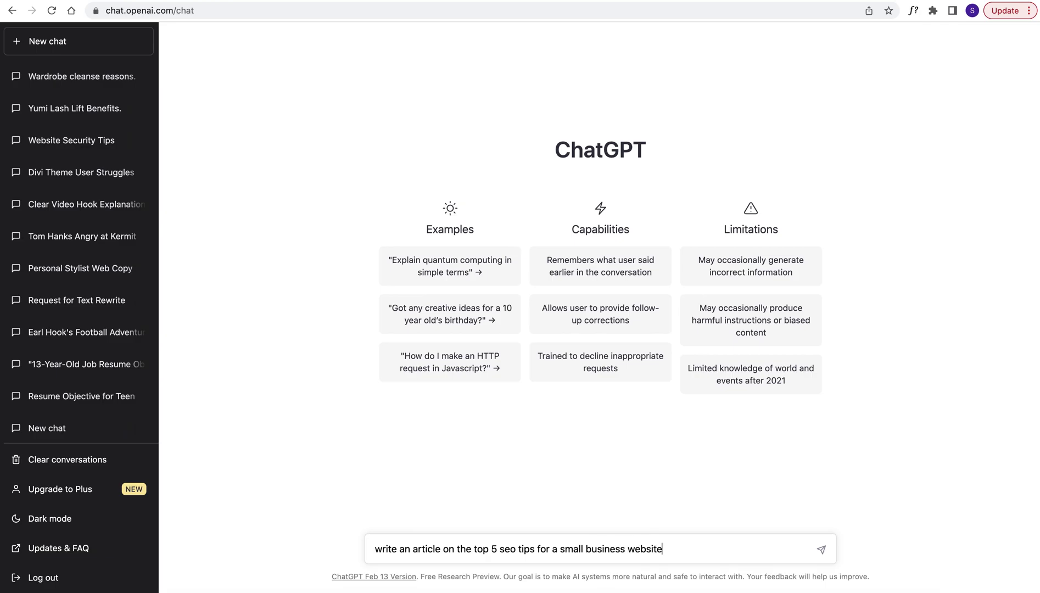
{"action": "key", "text": "Return"}
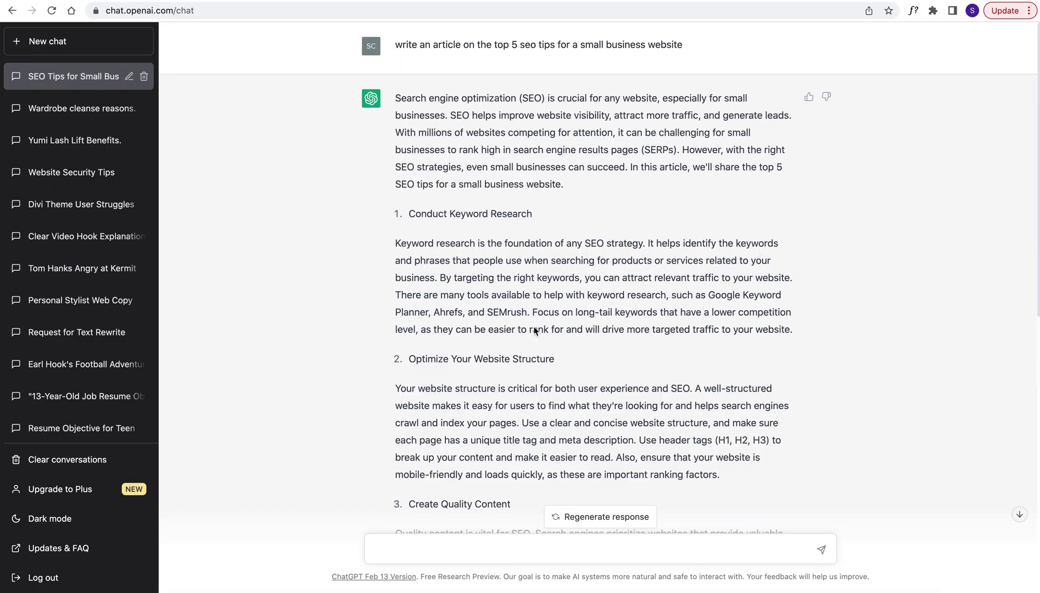
- Review the generated SEO article and copy the paragraph under "Conduct Keyword Research"
{"action": "scroll", "coordinate": [534, 328], "scroll_direction": "down", "scroll_amount": 1}
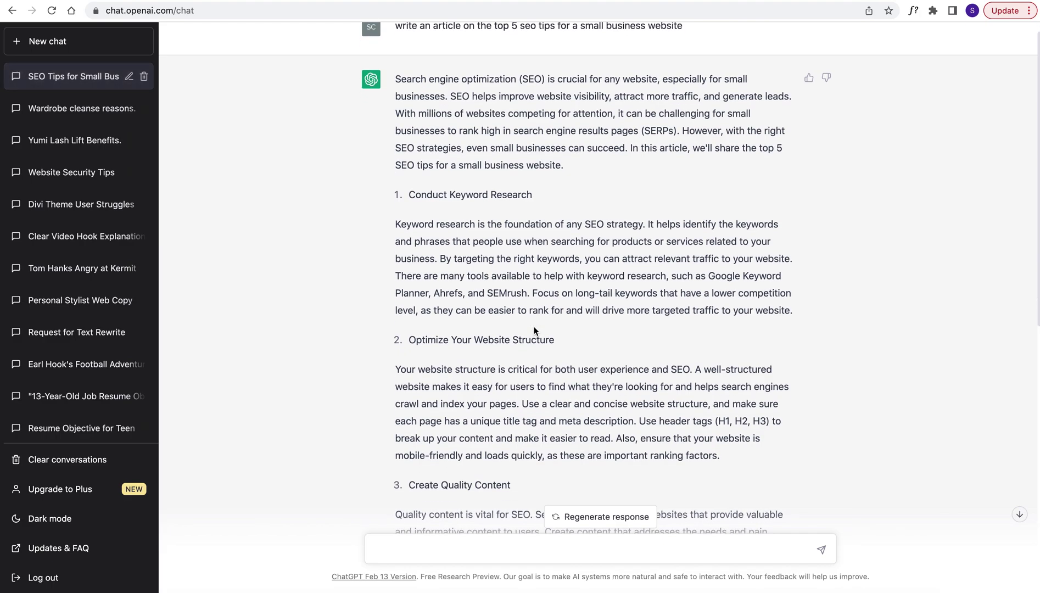
{"action": "scroll", "coordinate": [533, 328], "scroll_direction": "down", "scroll_amount": 10}
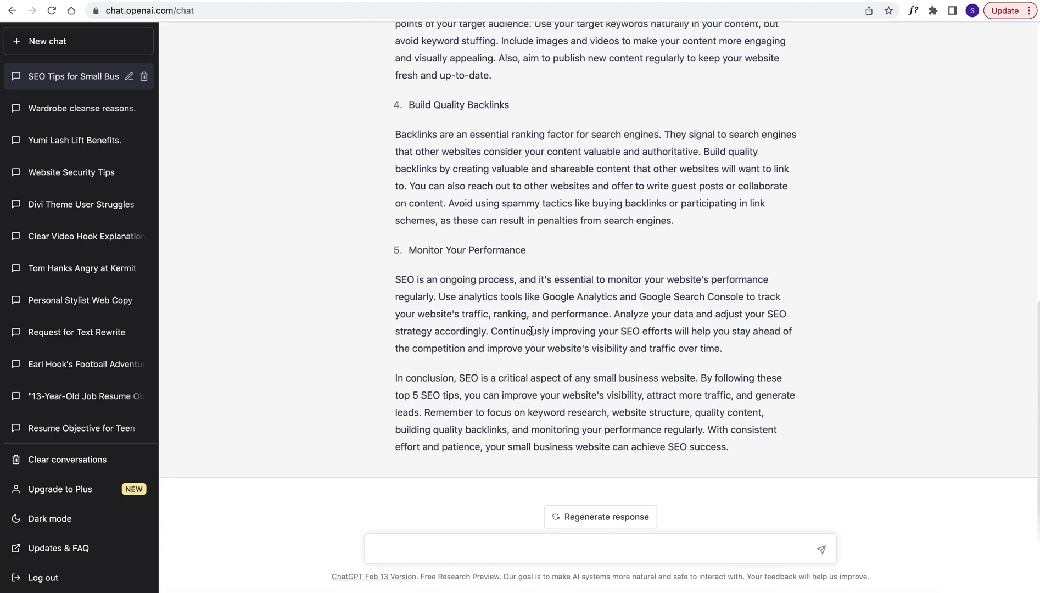
{"action": "scroll", "coordinate": [536, 227], "scroll_direction": "up", "scroll_amount": 10}
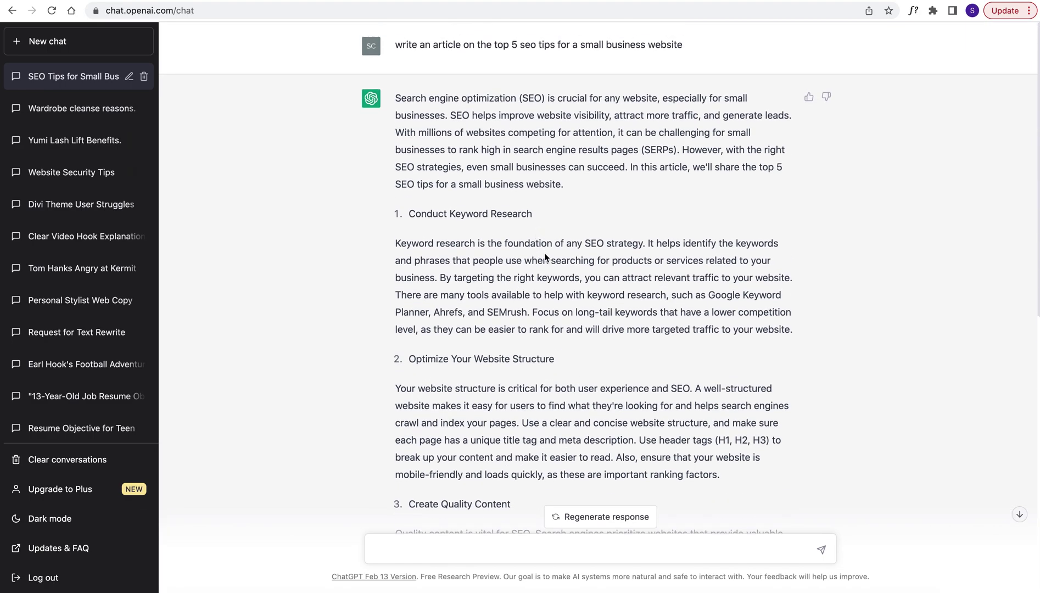
{"action": "scroll", "coordinate": [544, 252], "scroll_direction": "down", "scroll_amount": 4}
{"action": "scroll", "coordinate": [545, 281], "scroll_direction": "up", "scroll_amount": 4}
{"action": "left_click_drag", "start_coordinate": [396, 246], "coordinate": [796, 335]}
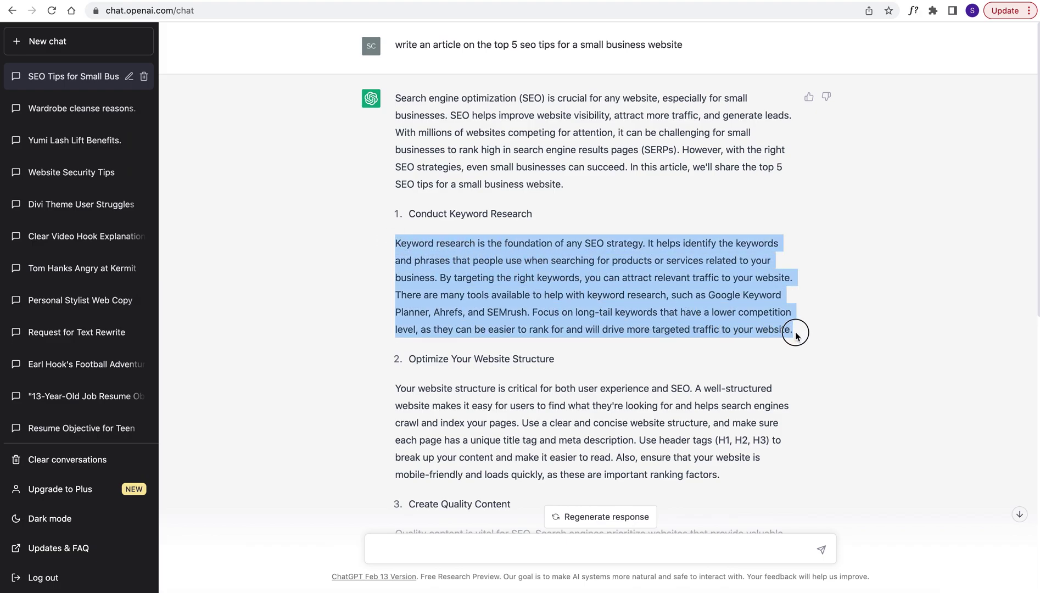
{"action": "right_click", "coordinate": [529, 263]}
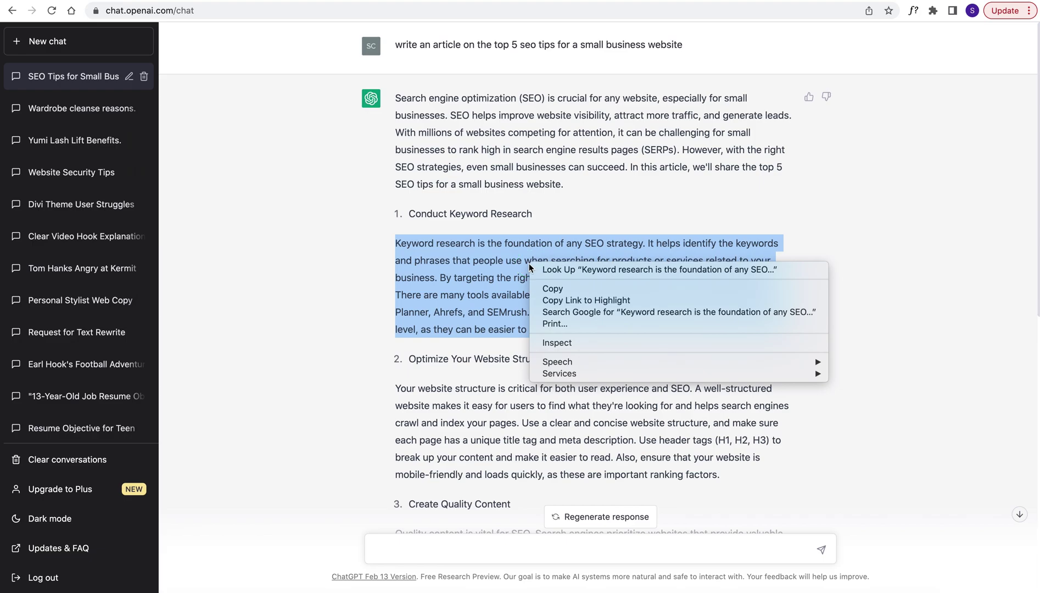
{"action": "left_click", "coordinate": [562, 289]}
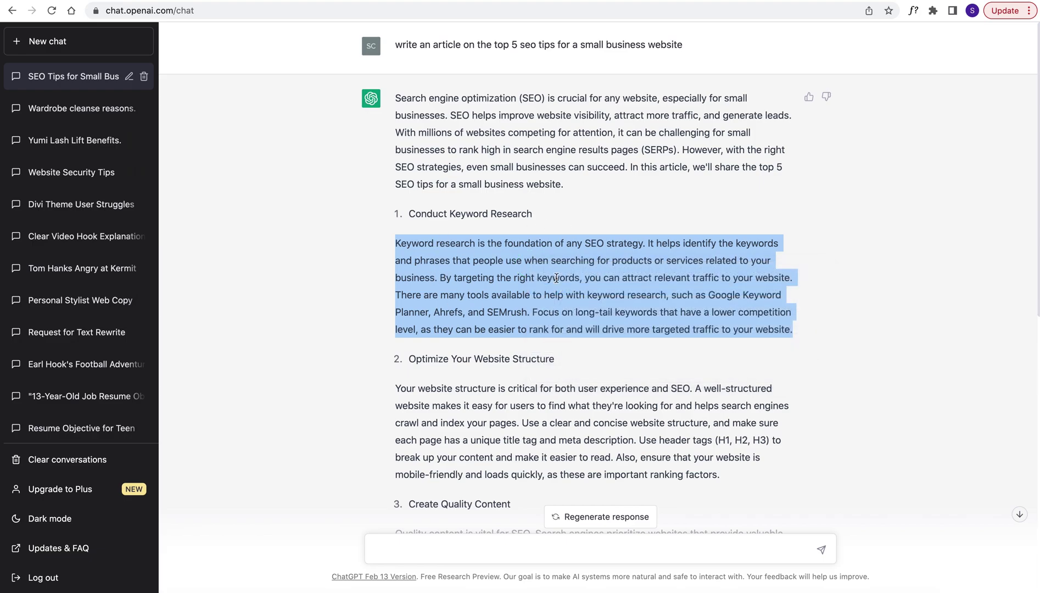
- Switch to the Copyleaks AI Content Detector and check the copied keyword research paragraph
{"action": "key", "text": "ctrl+Tab"}
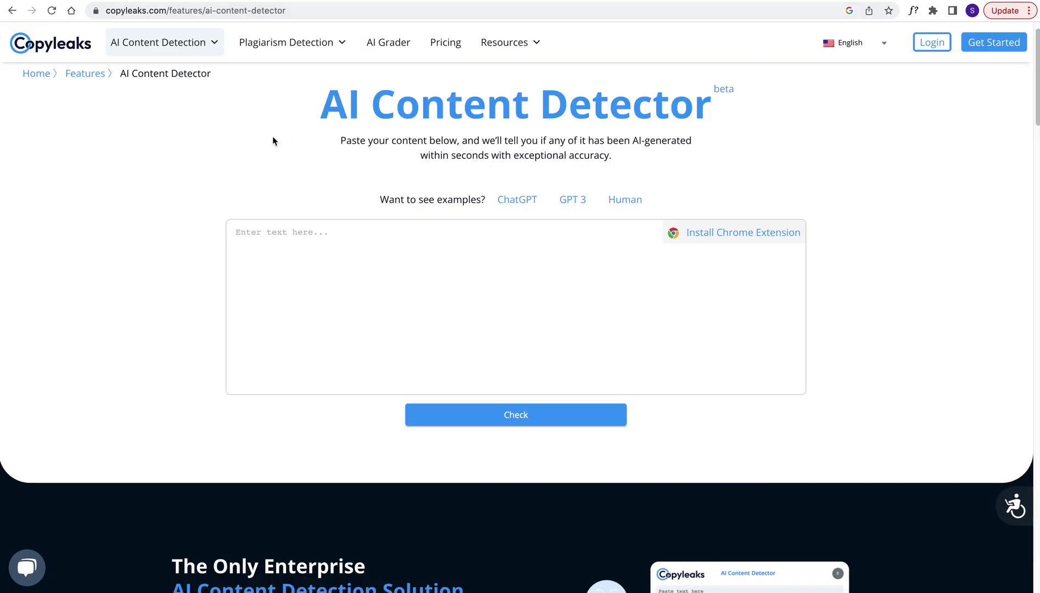
{"action": "left_click", "coordinate": [299, 239]}
{"action": "key", "text": "ctrl+v"}
{"action": "left_click", "coordinate": [549, 415]}
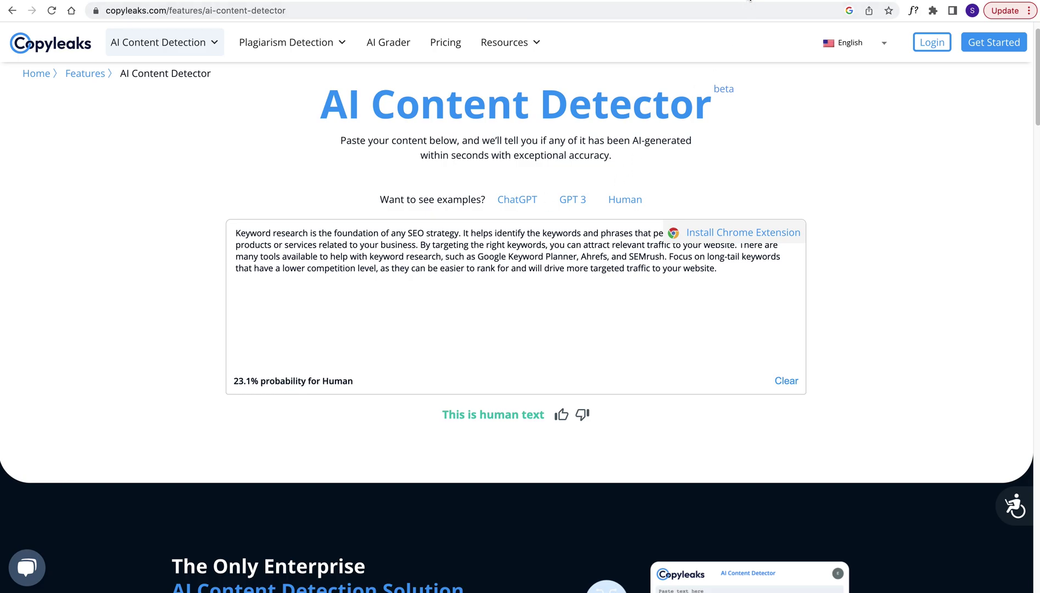
- Switch to QuillBot, paraphrase the keyword research paragraph in Standard mode, and copy the reworded text
{"action": "left_click", "coordinate": [750, 1]}
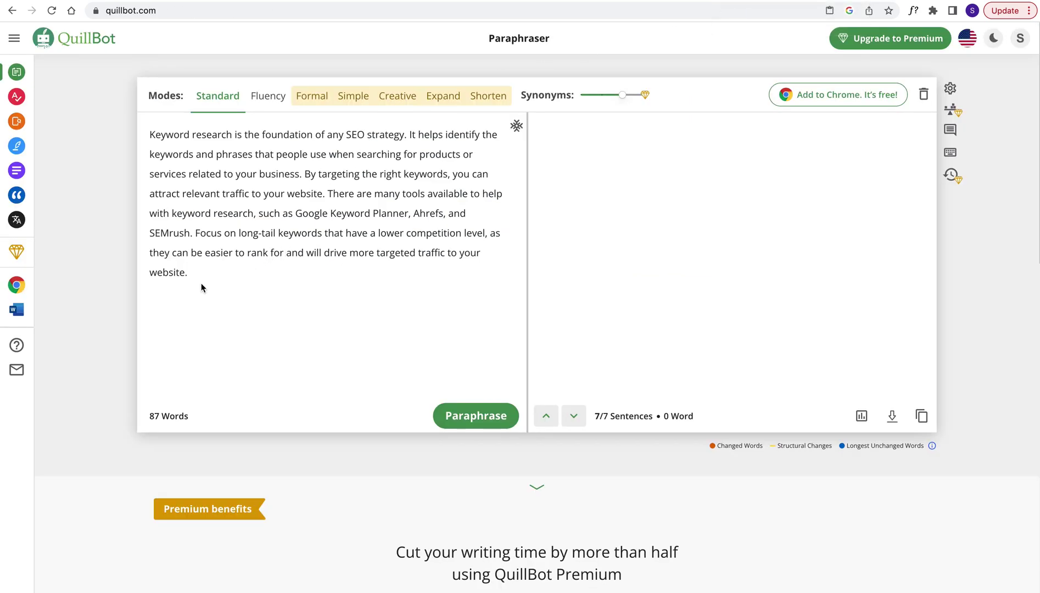
{"action": "left_click_drag", "start_coordinate": [188, 273], "coordinate": [123, 153]}
{"action": "left_click", "coordinate": [481, 414]}
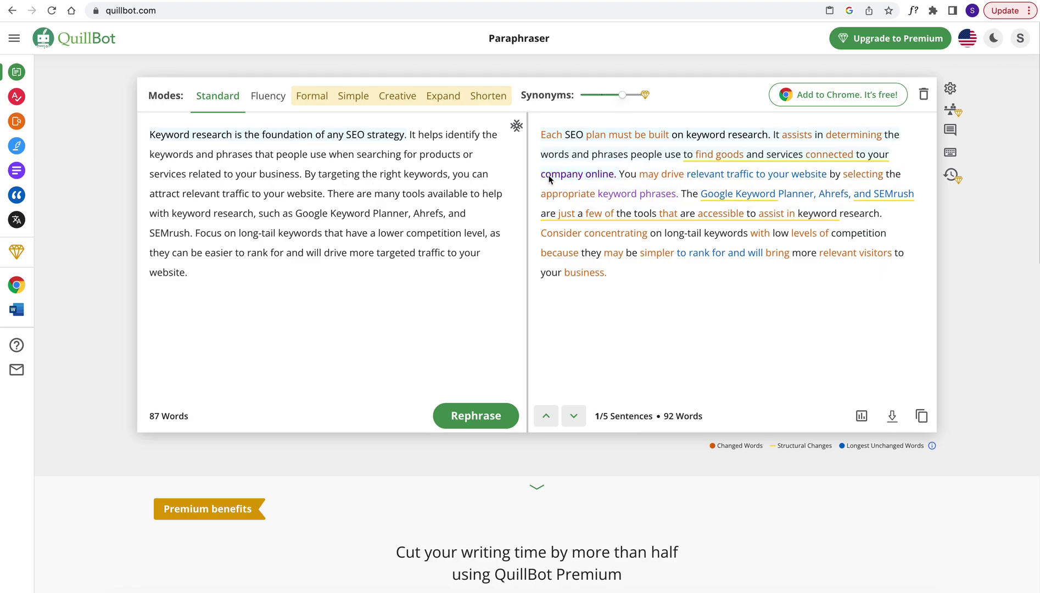
{"action": "left_click", "coordinate": [540, 133]}
{"action": "left_click_drag", "start_coordinate": [540, 133], "coordinate": [660, 266]}
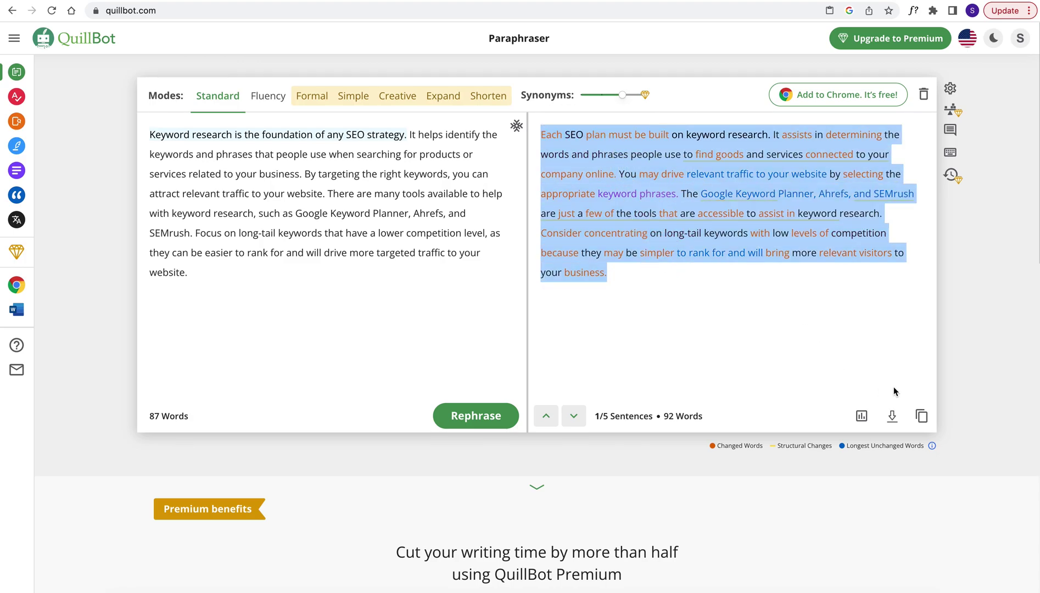
{"action": "left_click", "coordinate": [922, 418]}
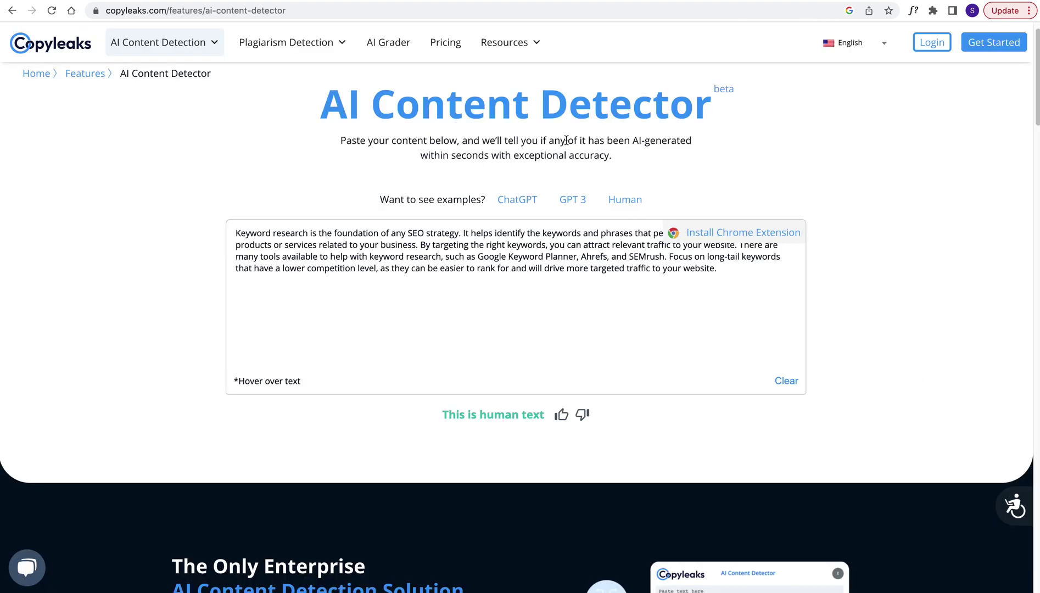
- Replace the text in the Copyleaks detector with the paraphrased keyword research paragraph, then check it and view its probability score
{"action": "left_click", "coordinate": [784, 388]}
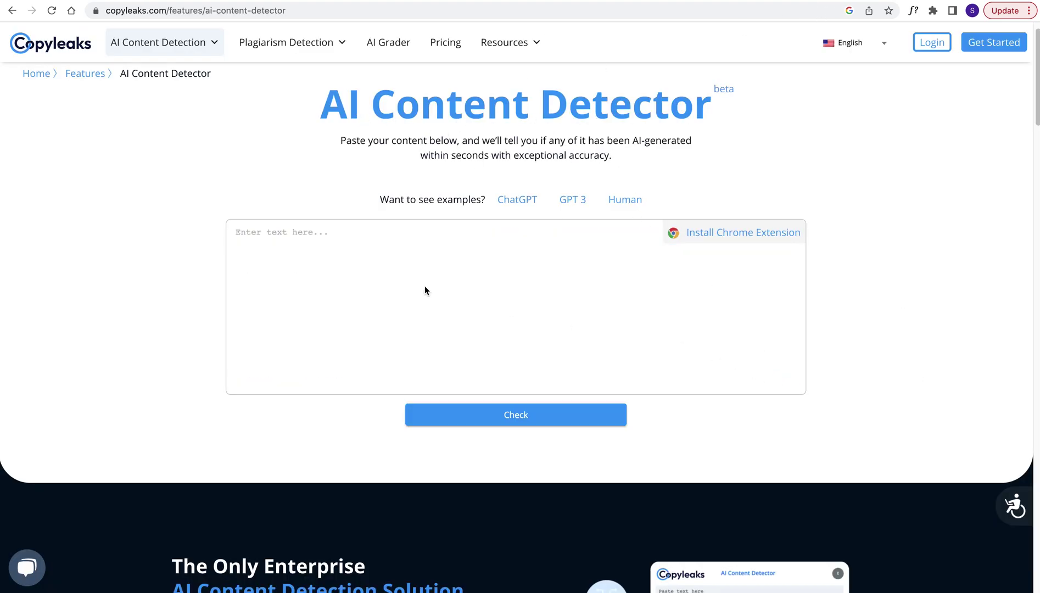
{"action": "left_click", "coordinate": [322, 254]}
{"action": "key", "text": "ctrl+v"}
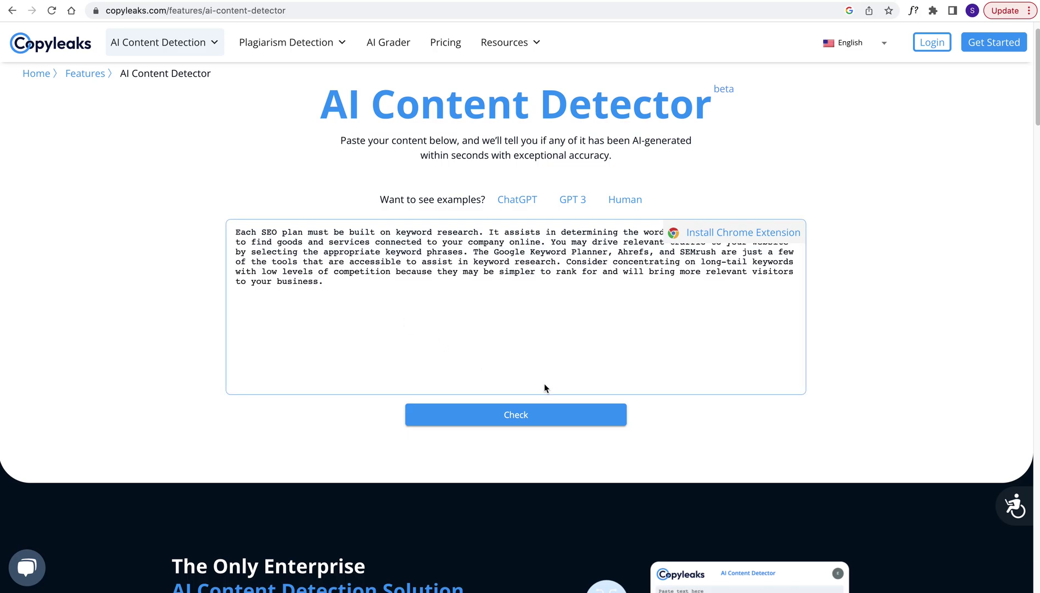
{"action": "left_click", "coordinate": [535, 416]}
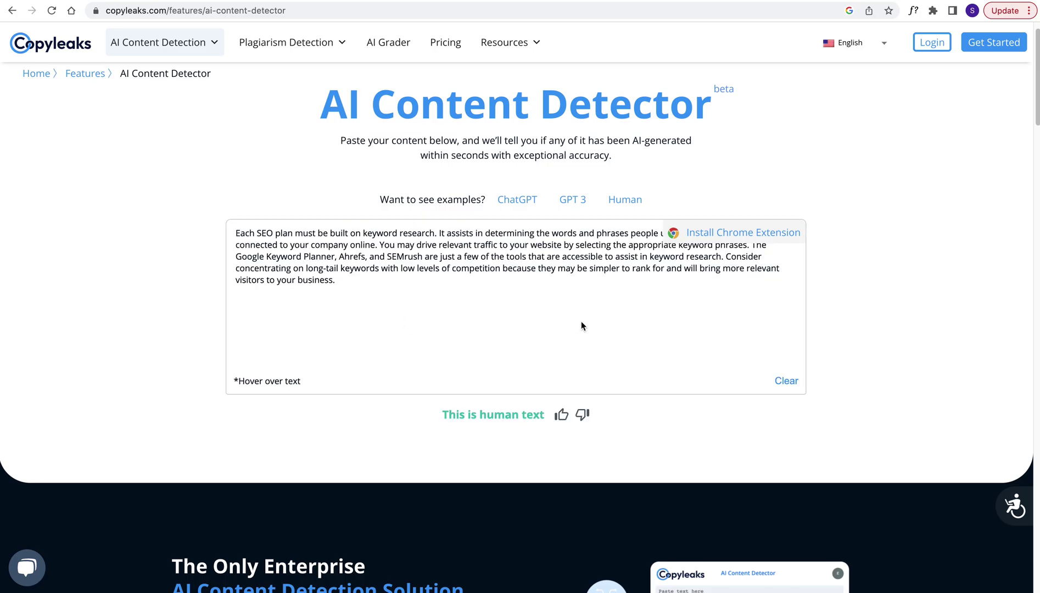
{"action": "mouse_move", "coordinate": [367, 246]}
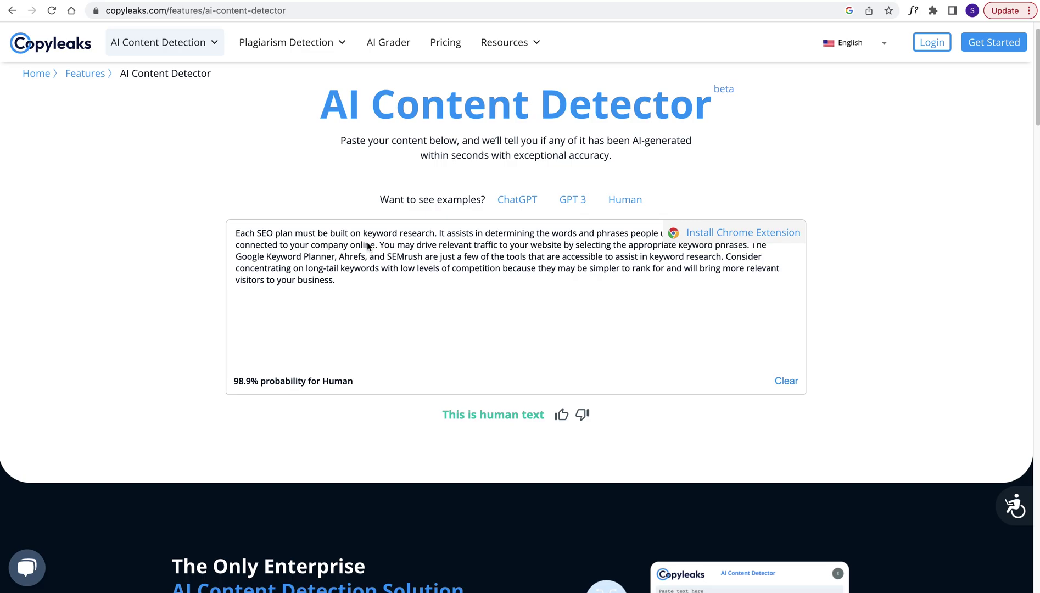
- Copy the article's "In conclusion" paragraph from ChatGPT and check its AI probability in the Copyleaks detector
{"action": "key", "text": "ctrl+Tab"}
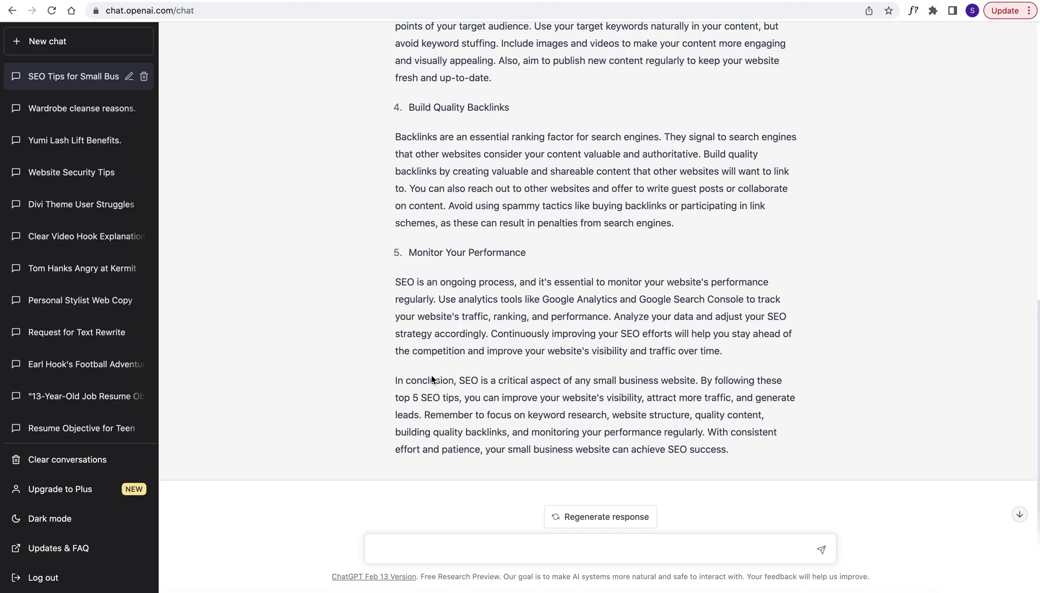
{"action": "left_click_drag", "start_coordinate": [391, 383], "coordinate": [736, 456]}
{"action": "key", "text": "ctrl+Tab"}
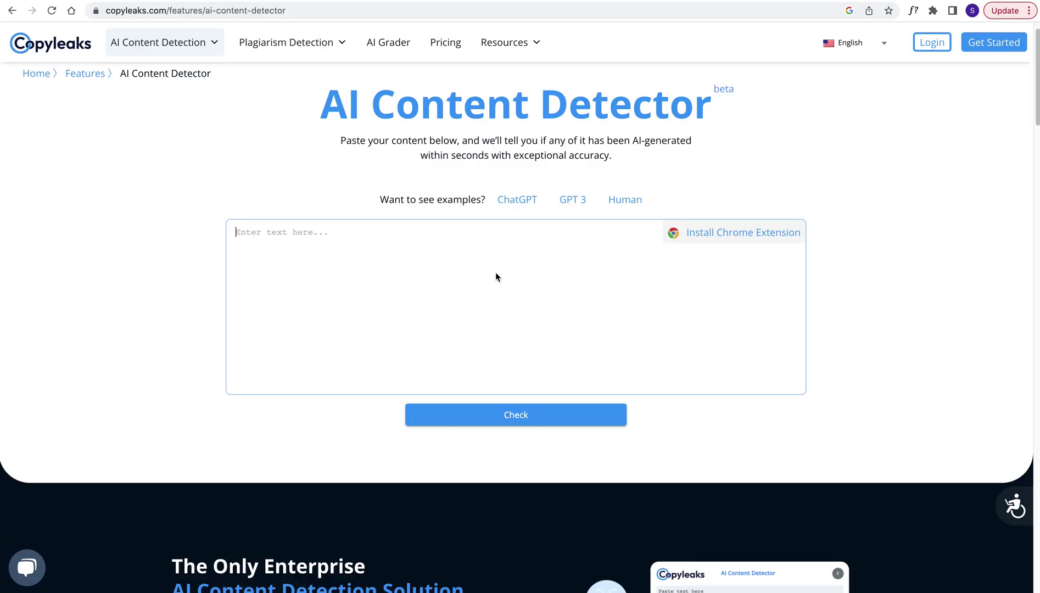
{"action": "key", "text": "ctrl+v"}
{"action": "left_click", "coordinate": [528, 416]}
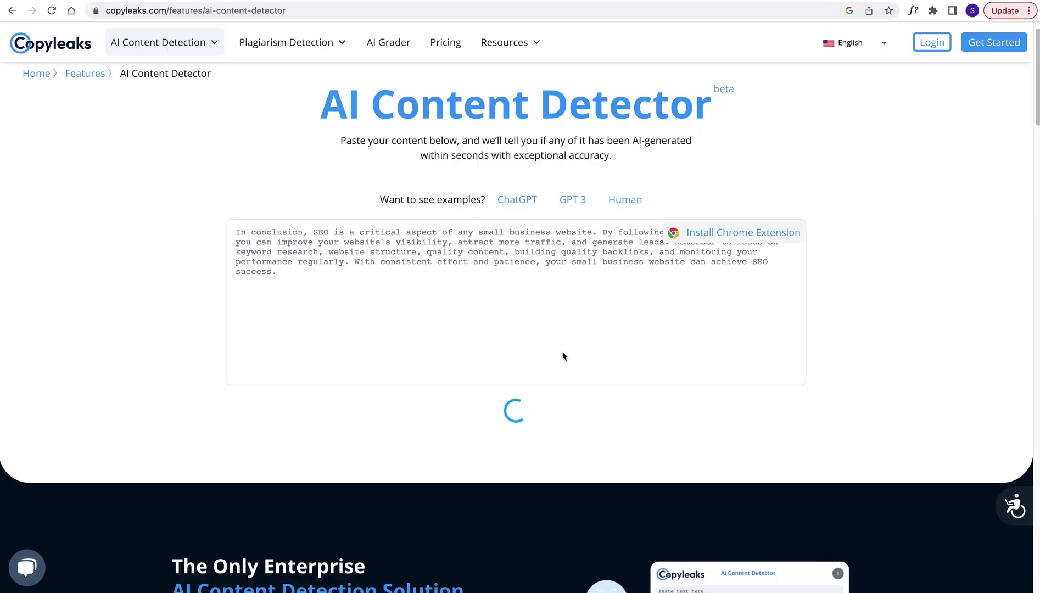
{"action": "mouse_move", "coordinate": [425, 261]}
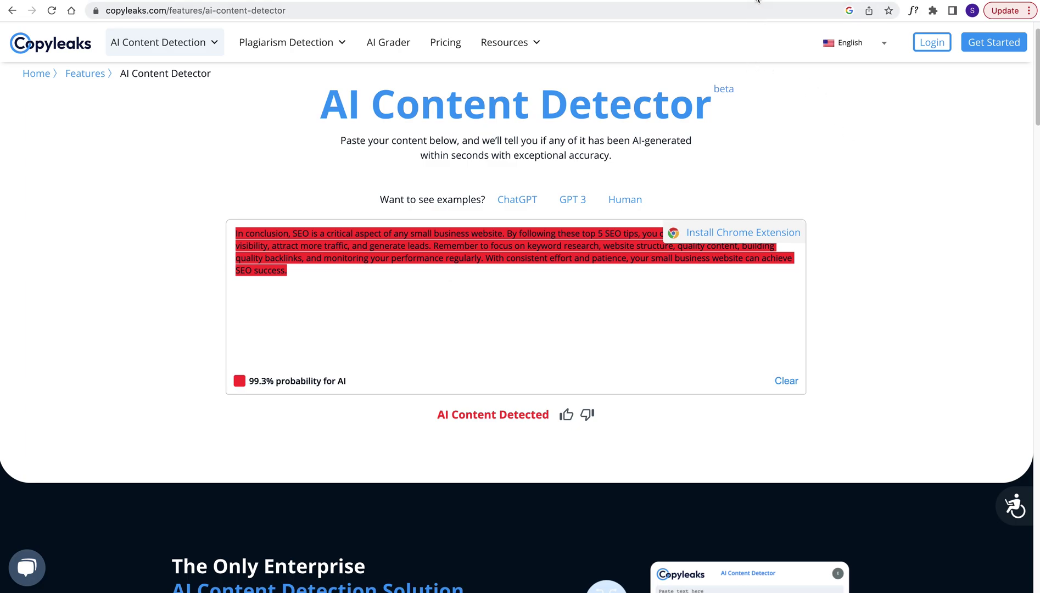
- Switch to QuillBot, paraphrase the "In conclusion" paragraph in Standard mode, and copy the reworded text
{"action": "key", "text": "ctrl+Tab"}
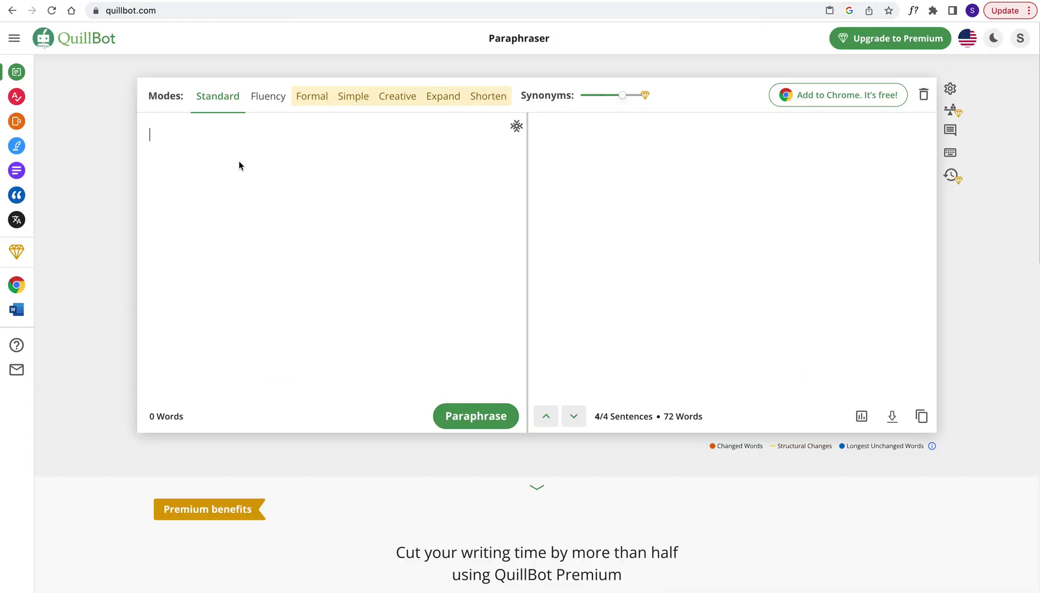
{"action": "key", "text": "super+v"}
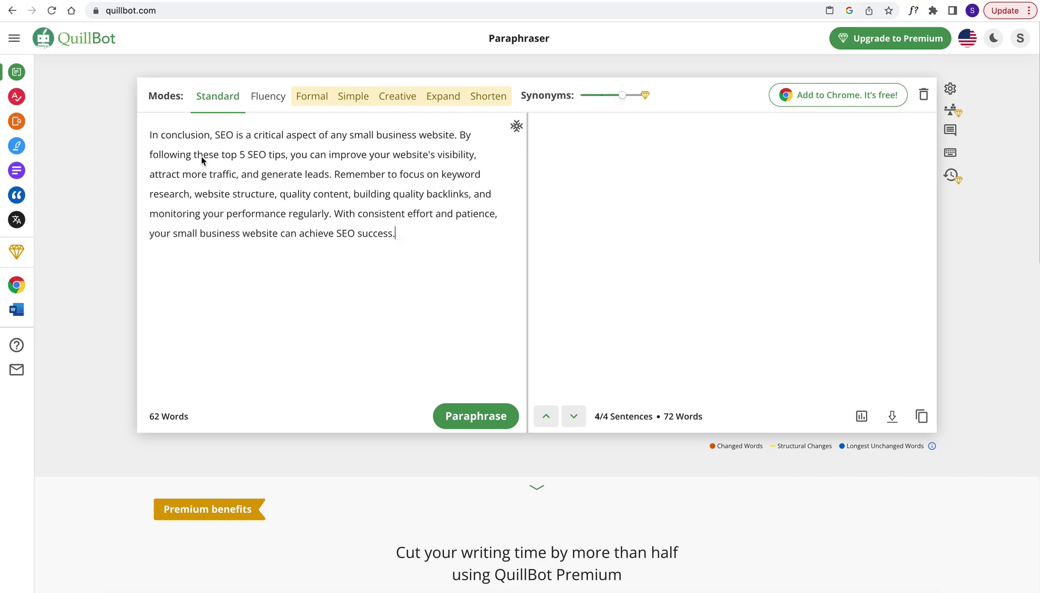
{"action": "left_click", "coordinate": [491, 413]}
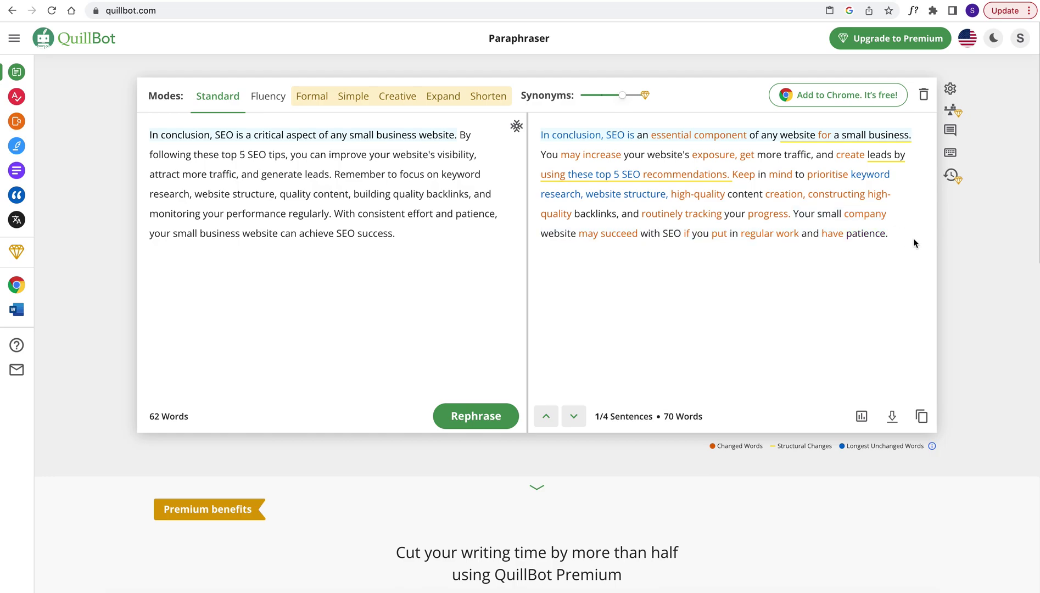
{"action": "left_click_drag", "start_coordinate": [910, 236], "coordinate": [541, 146]}
- Replace the original conclusion in the Copyleaks detector with its paraphrased version and check it
{"action": "key", "text": "ctrl+Tab"}
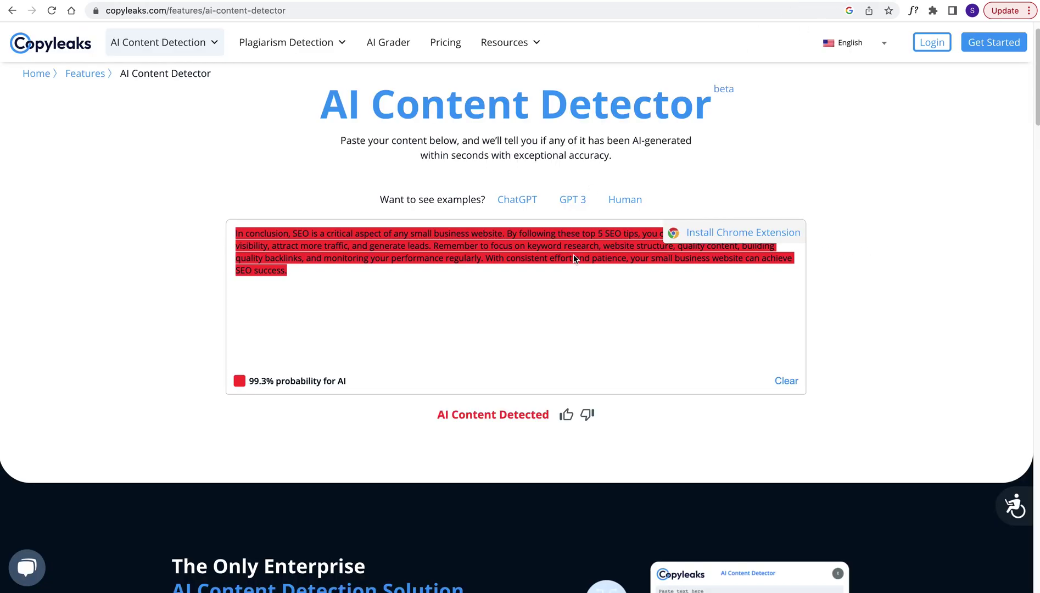
{"action": "left_click", "coordinate": [787, 381]}
{"action": "left_click", "coordinate": [355, 242]}
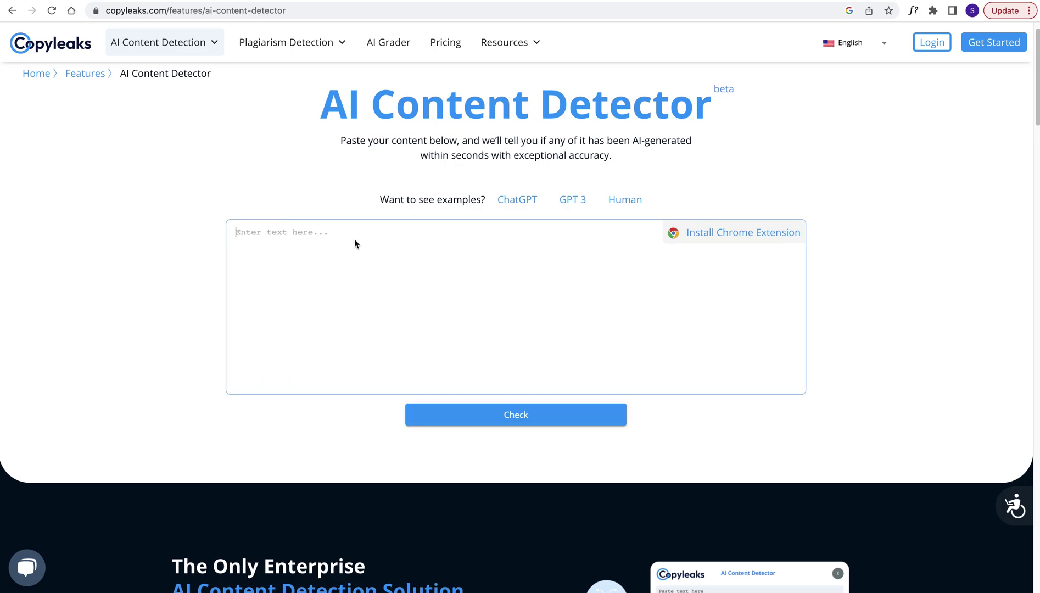
{"action": "key", "text": "ctrl+v"}
{"action": "left_click", "coordinate": [530, 414]}
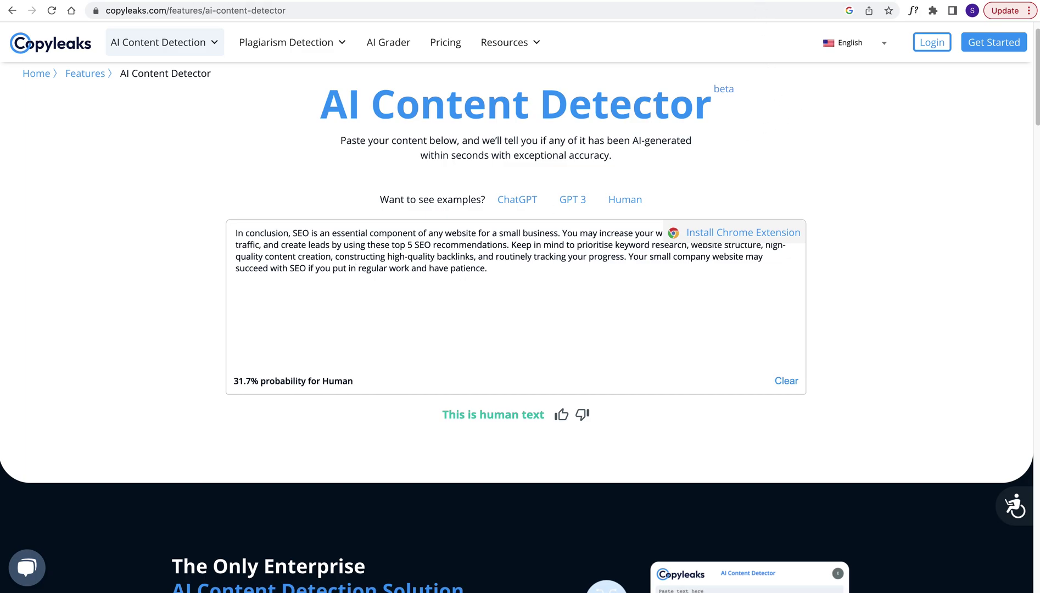
- Return to QuillBot, rephrase the conclusion paragraph once more, and copy the new version beginning with "Finally"
{"action": "key", "text": "ctrl+shift+Tab"}
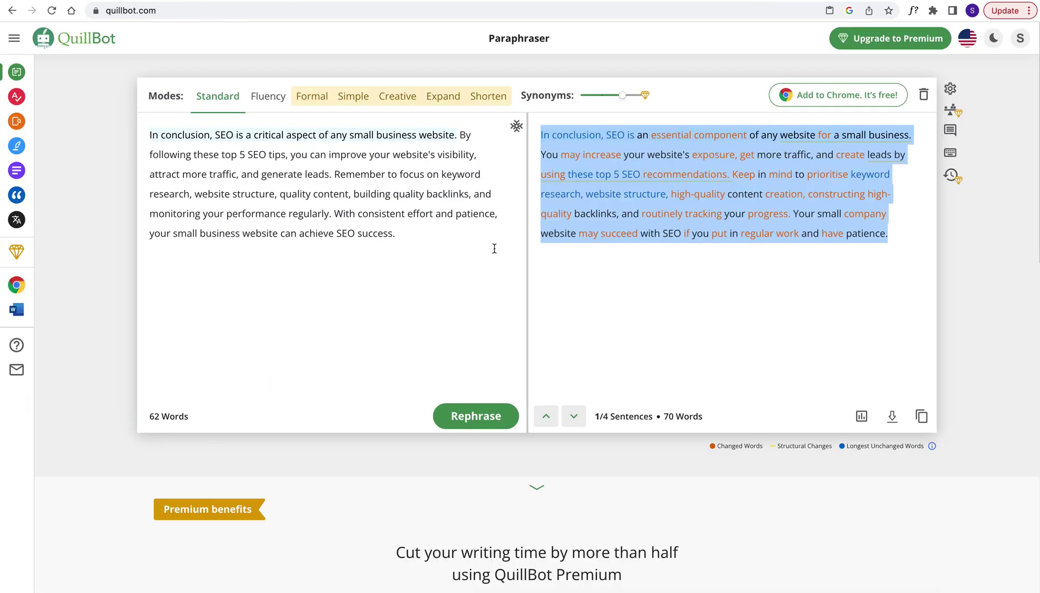
{"action": "left_click", "coordinate": [499, 415]}
{"action": "left_click", "coordinate": [659, 239]}
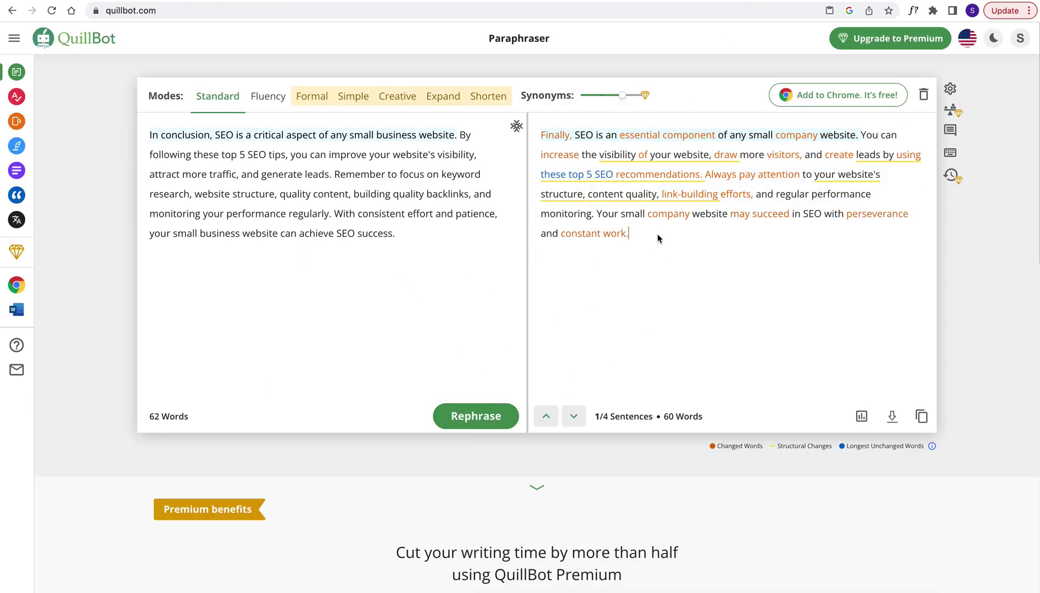
{"action": "left_click_drag", "start_coordinate": [647, 236], "coordinate": [538, 134]}
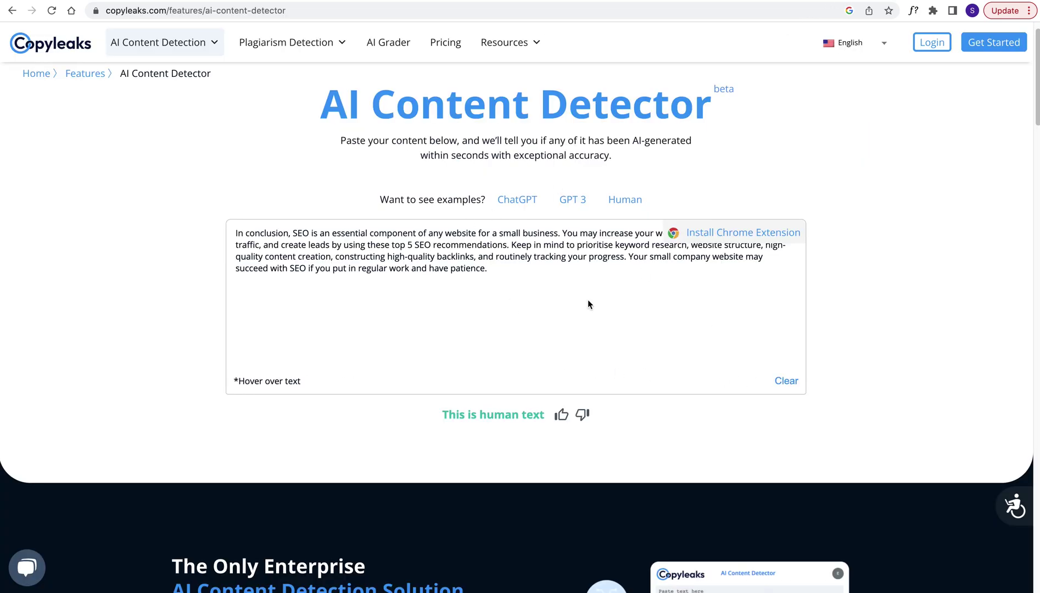
- Replace the text in the Copyleaks detector with the rephrased "Finally" paragraph, then check it and view its probability score
{"action": "left_click", "coordinate": [788, 381]}
{"action": "key", "text": "super+v"}
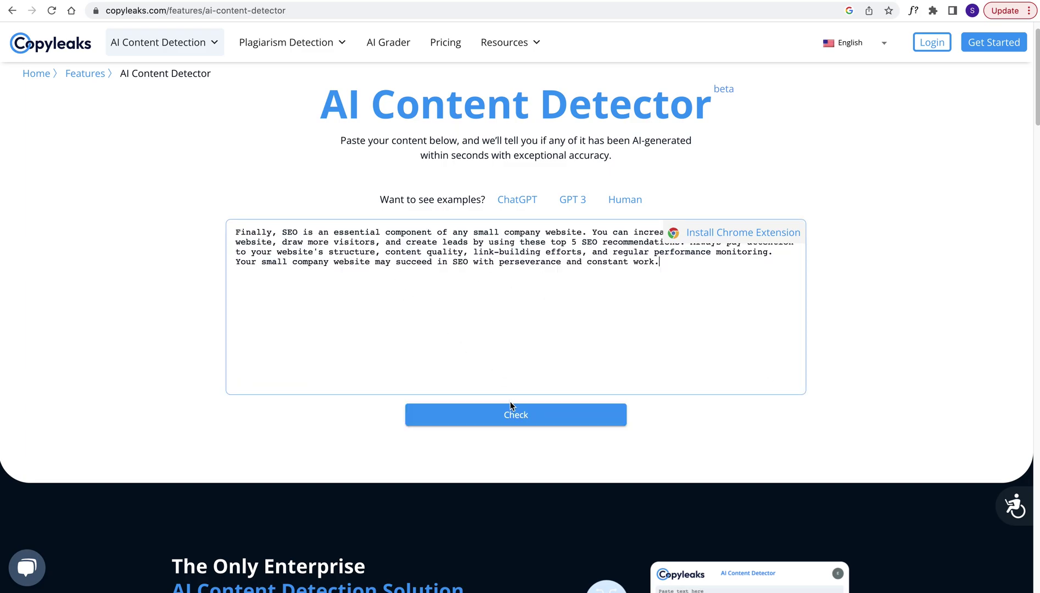
{"action": "left_click", "coordinate": [511, 414]}
{"action": "mouse_move", "coordinate": [395, 255]}
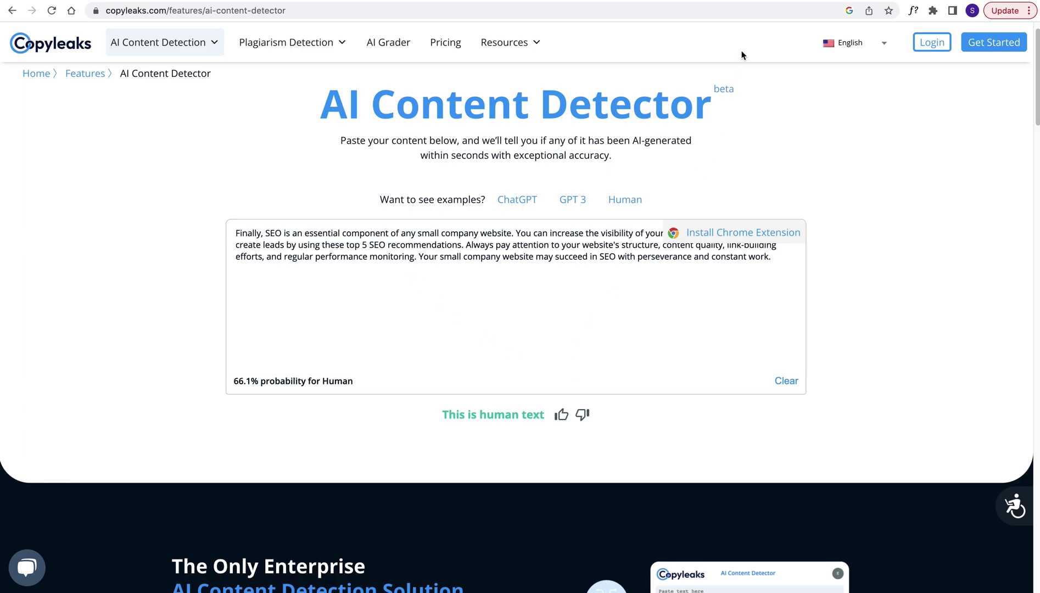
- Revisit the QuillBot paraphrase, switch to the ChatGPT article, and examine the paragraphs under "Create Quality Content" and "Build Quality Backlinks"
{"action": "left_click", "coordinate": [748, 2]}
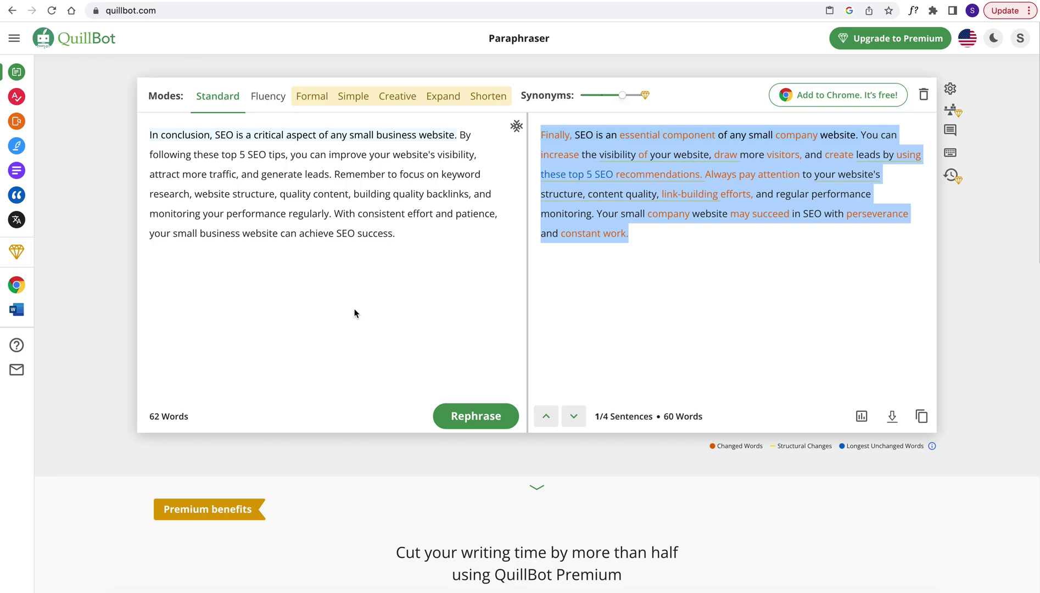
{"action": "mouse_move", "coordinate": [611, 202]}
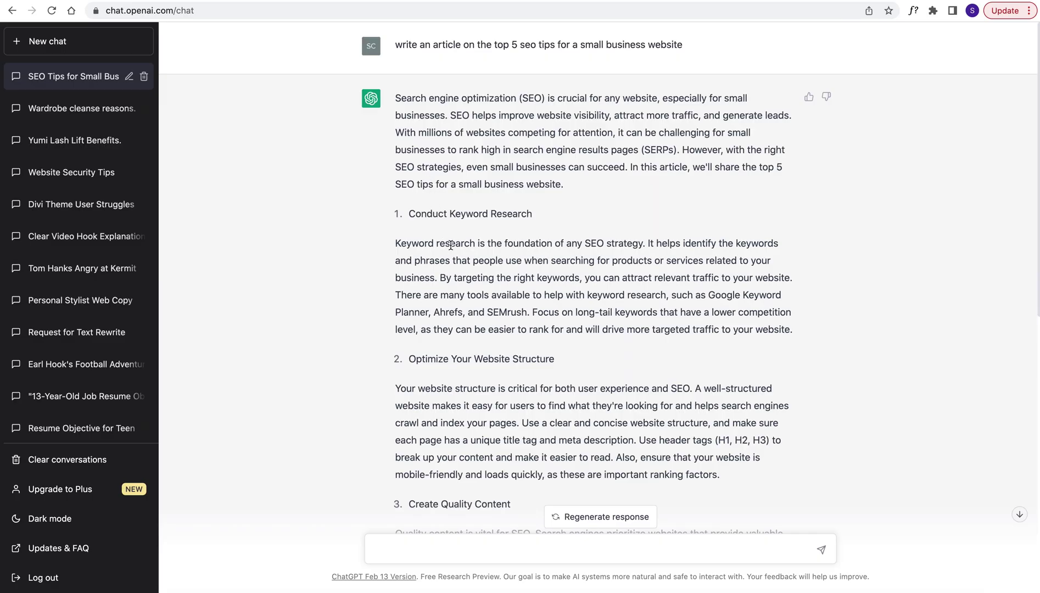
{"action": "scroll", "coordinate": [450, 251], "scroll_direction": "down", "scroll_amount": 2}
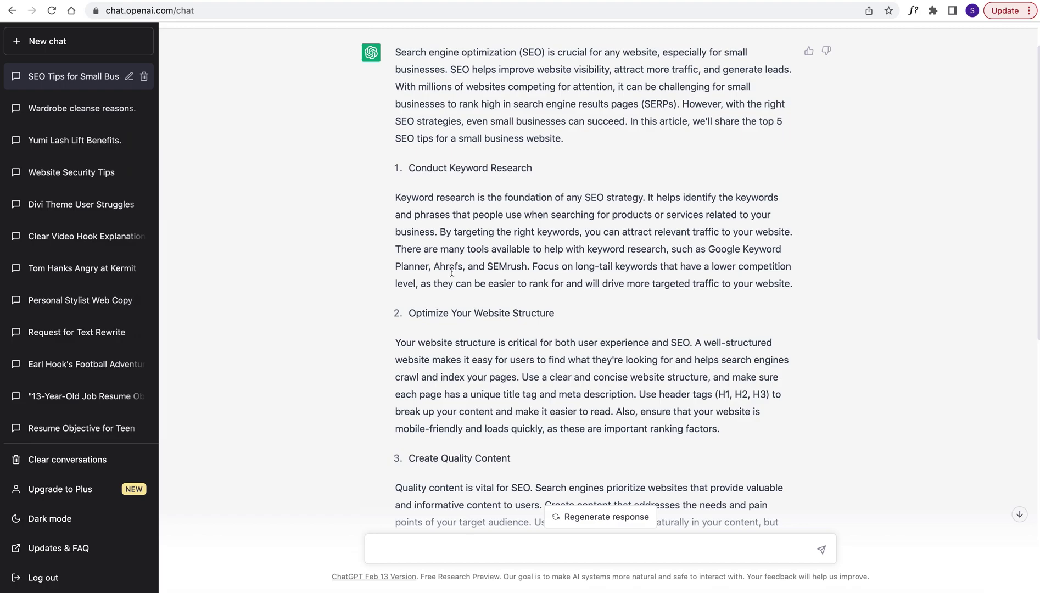
{"action": "scroll", "coordinate": [436, 317], "scroll_direction": "down", "scroll_amount": 3}
{"action": "scroll", "coordinate": [437, 317], "scroll_direction": "down", "scroll_amount": 3}
{"action": "left_click_drag", "start_coordinate": [396, 266], "coordinate": [497, 349]}
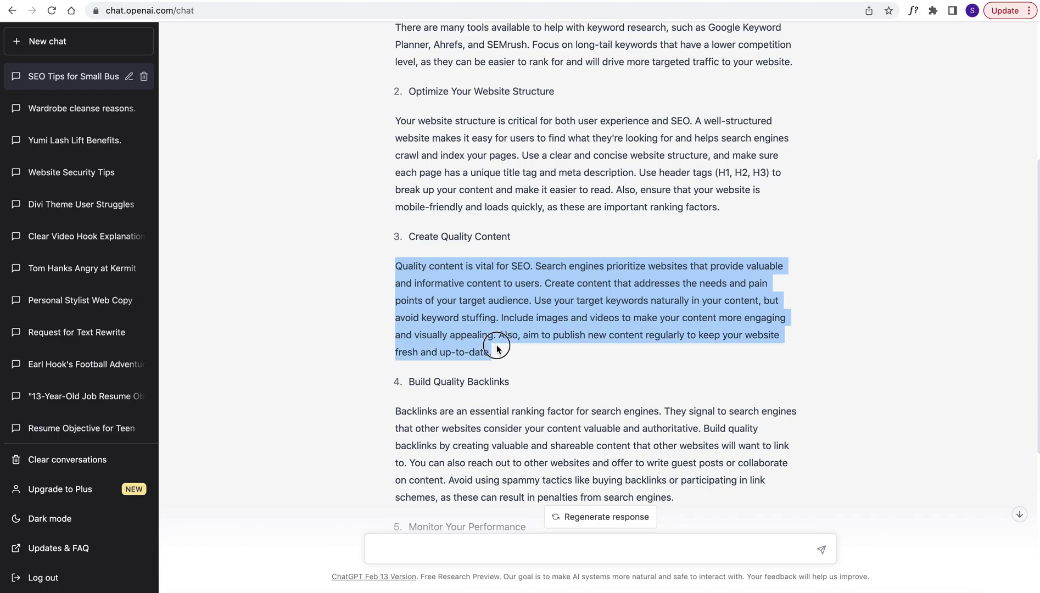
{"action": "scroll", "coordinate": [548, 337], "scroll_direction": "down", "scroll_amount": 3}
{"action": "left_click_drag", "start_coordinate": [396, 313], "coordinate": [691, 395]}
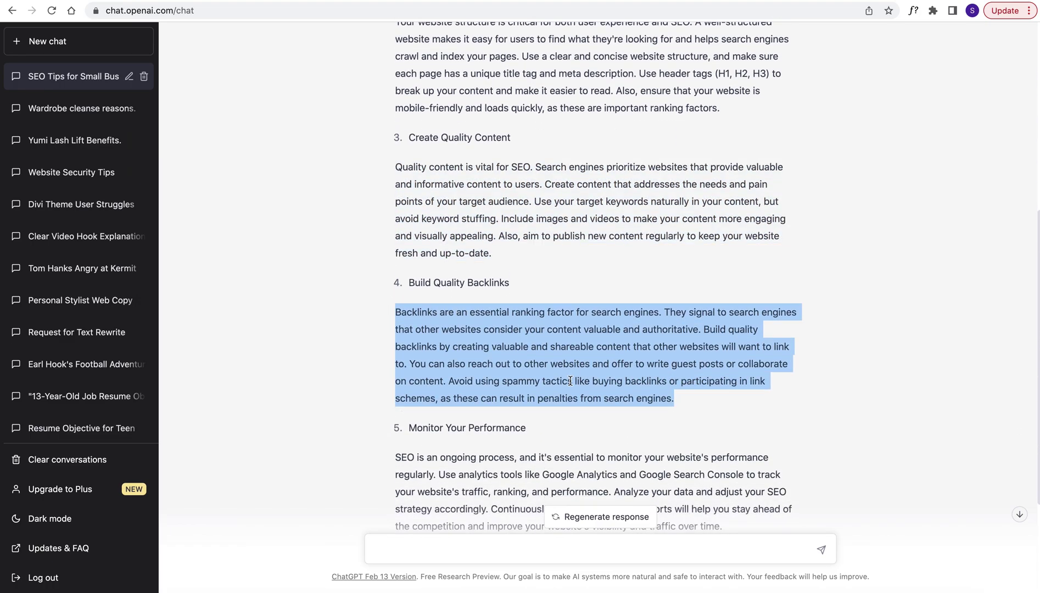
- Review the rest of the article and return to its start to examine the "Conduct Keyword Research" paragraph
{"action": "scroll", "coordinate": [570, 380], "scroll_direction": "down", "scroll_amount": 3}
{"action": "scroll", "coordinate": [570, 380], "scroll_direction": "down", "scroll_amount": 2}
{"action": "scroll", "coordinate": [565, 383], "scroll_direction": "up", "scroll_amount": 1}
{"action": "scroll", "coordinate": [564, 383], "scroll_direction": "up", "scroll_amount": 10}
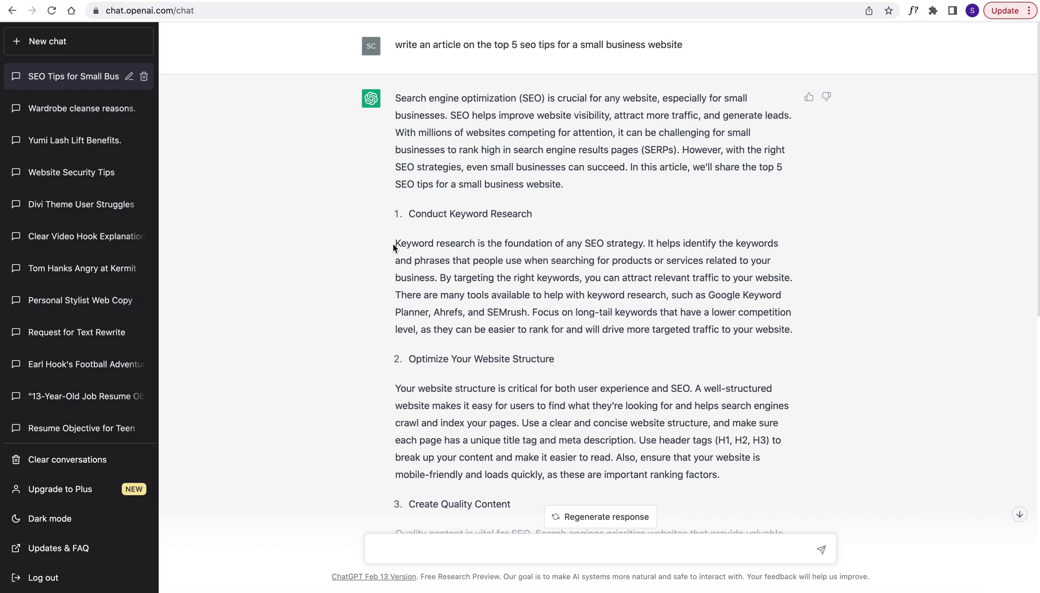
{"action": "left_click_drag", "start_coordinate": [394, 244], "coordinate": [795, 331]}
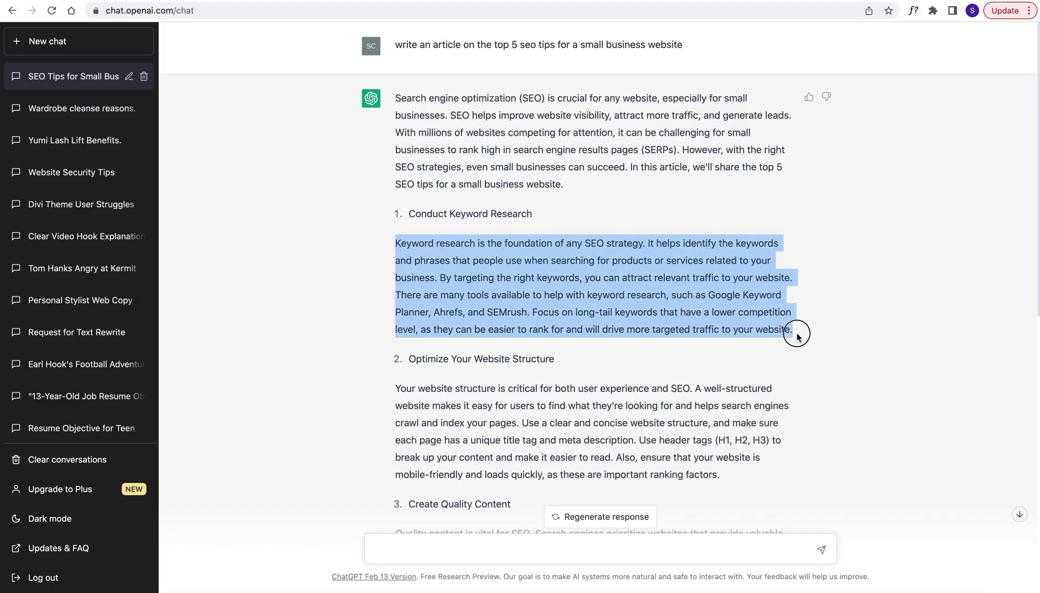
{"action": "scroll", "coordinate": [591, 330], "scroll_direction": "down", "scroll_amount": 2}
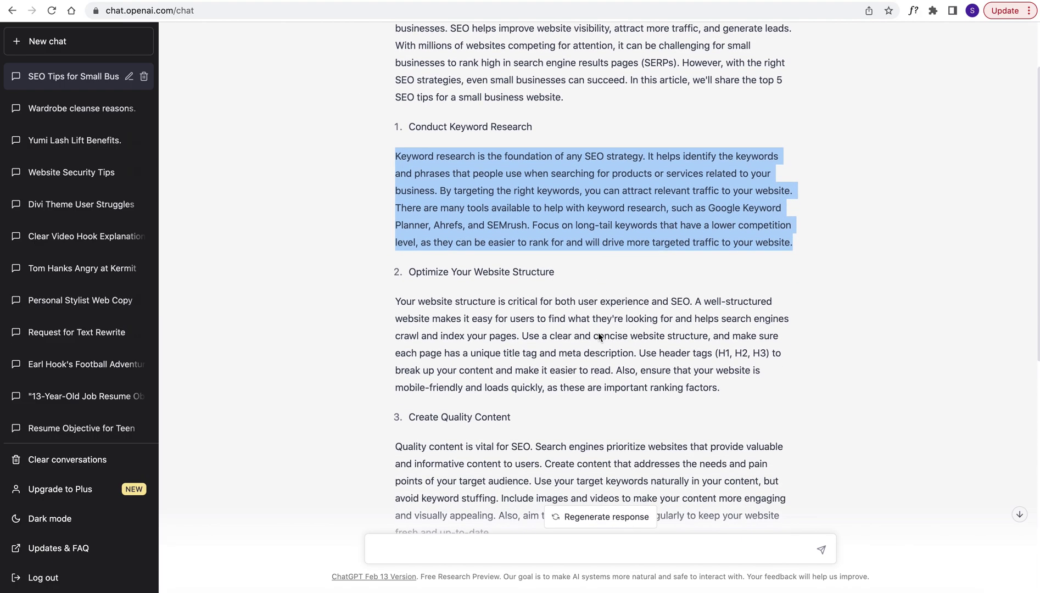
{"action": "left_click", "coordinate": [578, 322]}
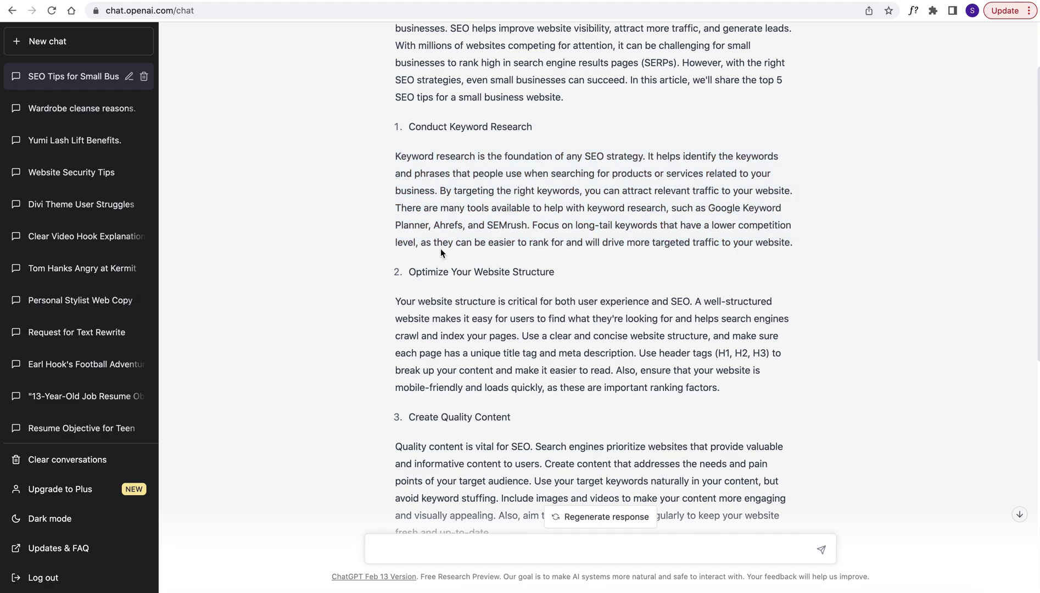
- Look at the paraphrased conclusion in QuillBot, and return to ChatGPT to examine the article's original "In conclusion" paragraph
{"action": "left_click", "coordinate": [758, 3]}
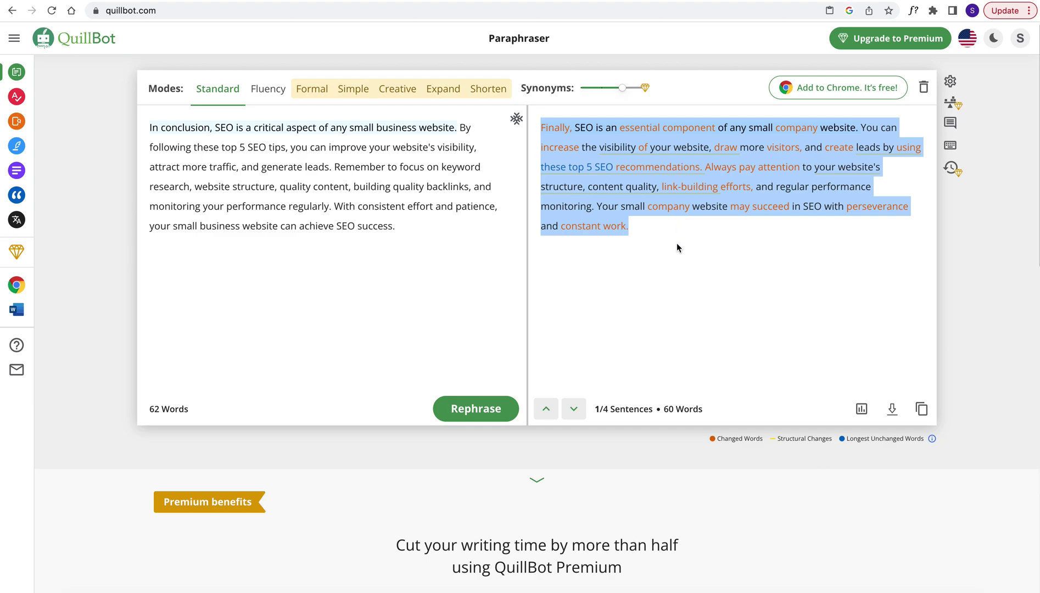
{"action": "key", "text": "ctrl+Tab"}
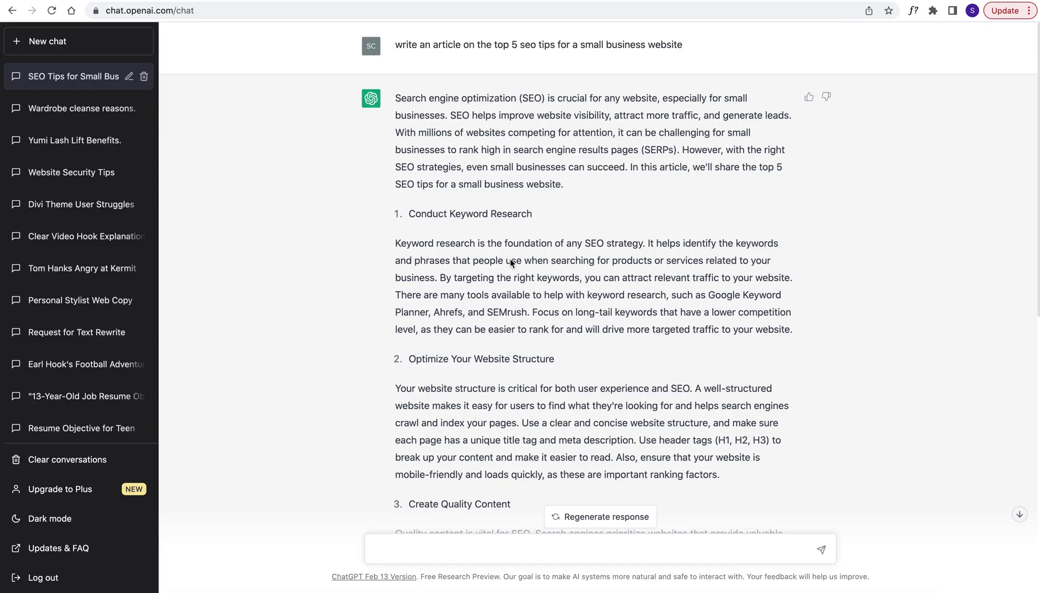
{"action": "scroll", "coordinate": [527, 322], "scroll_direction": "down", "scroll_amount": 5}
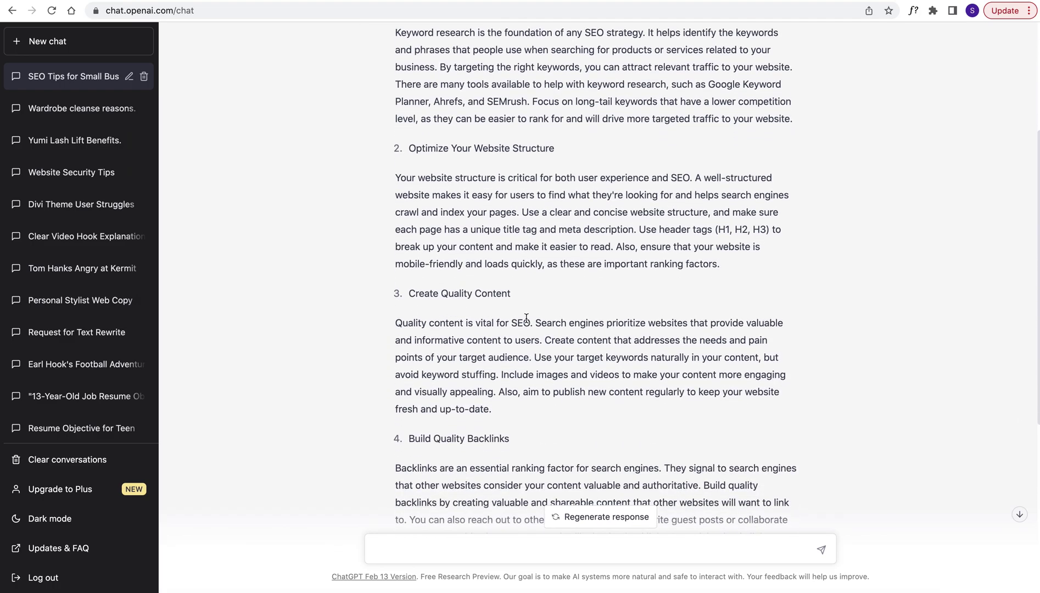
{"action": "scroll", "coordinate": [526, 323], "scroll_direction": "down", "scroll_amount": 2}
{"action": "scroll", "coordinate": [527, 322], "scroll_direction": "down", "scroll_amount": 5}
{"action": "triple_click", "coordinate": [465, 468]}
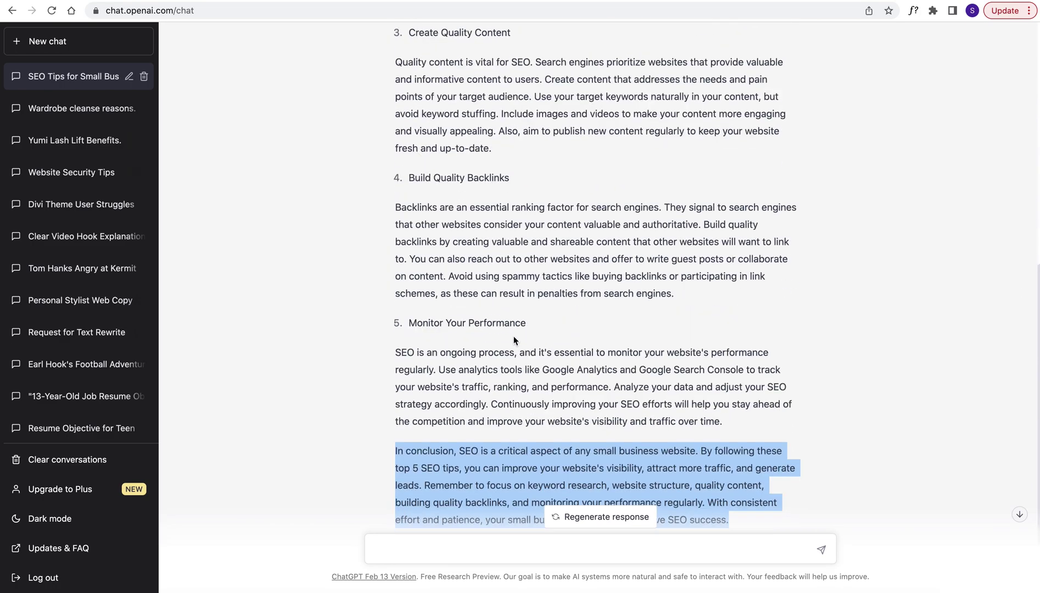
{"action": "left_click", "coordinate": [436, 545]}
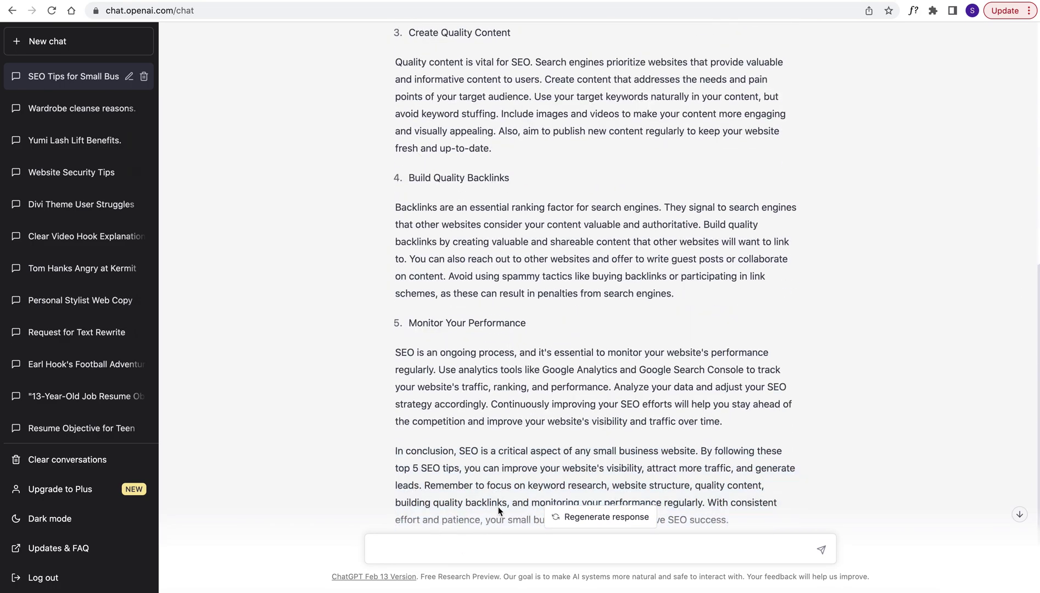